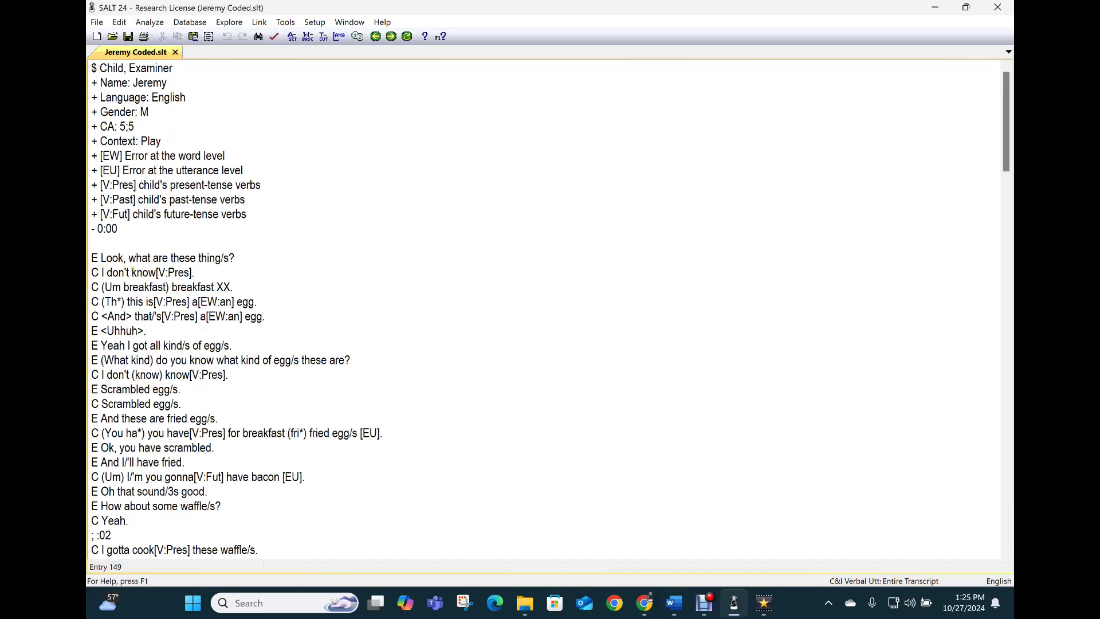
pyautogui.moveTo(107, 272); pyautogui.dragTo(200, 273)
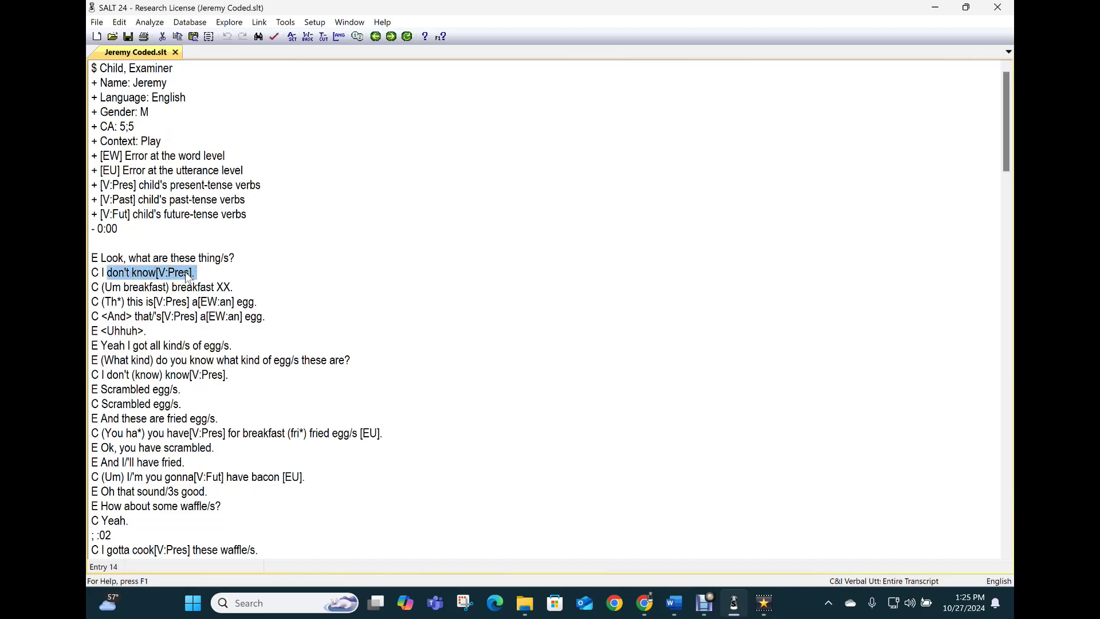
pyautogui.click(175, 272)
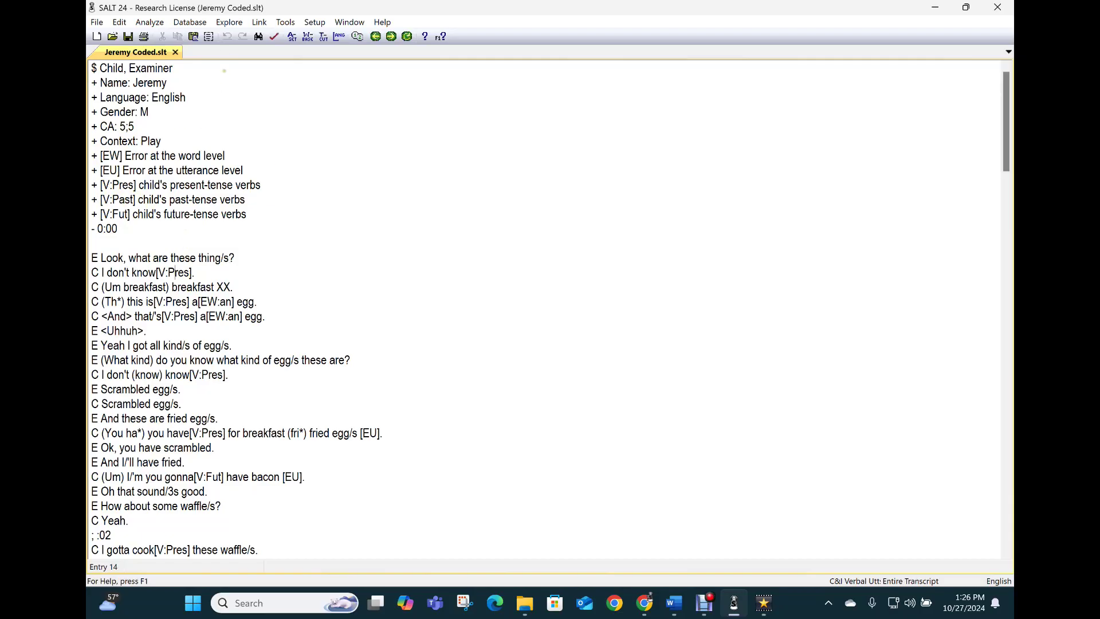
# - Open the Explore list settings and reset the selection criteria
pyautogui.click(229, 23)
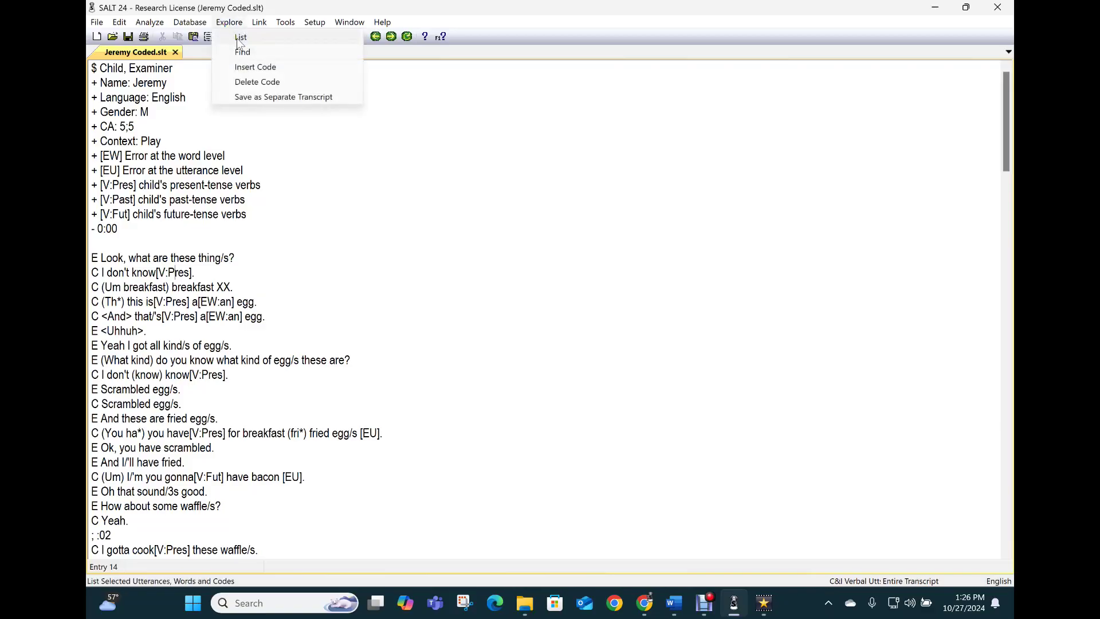
pyautogui.click(239, 38)
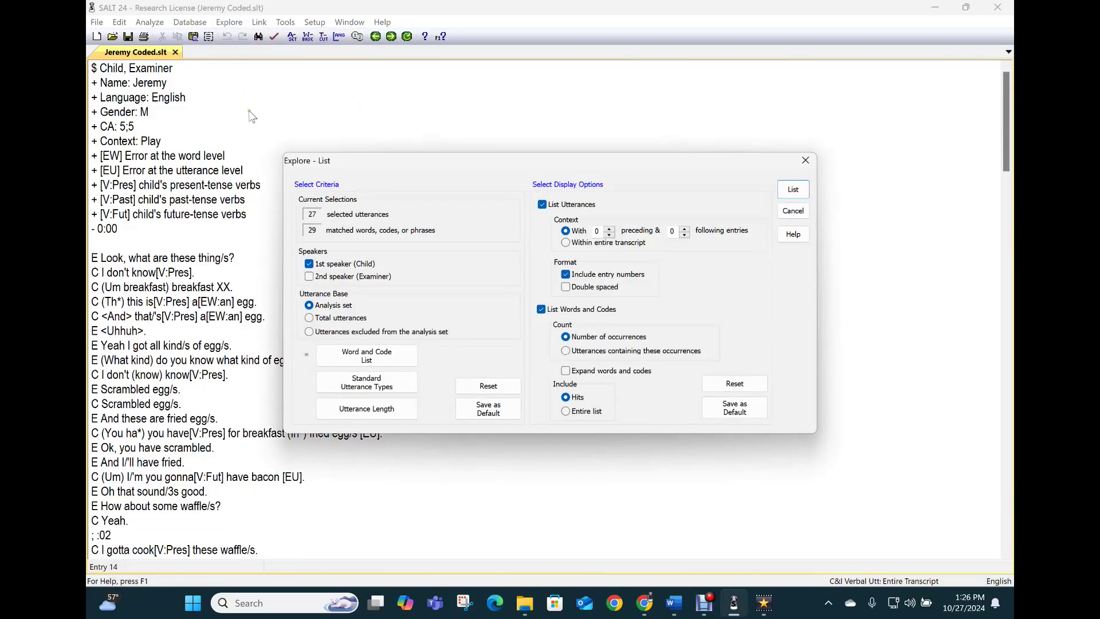
pyautogui.click(488, 386)
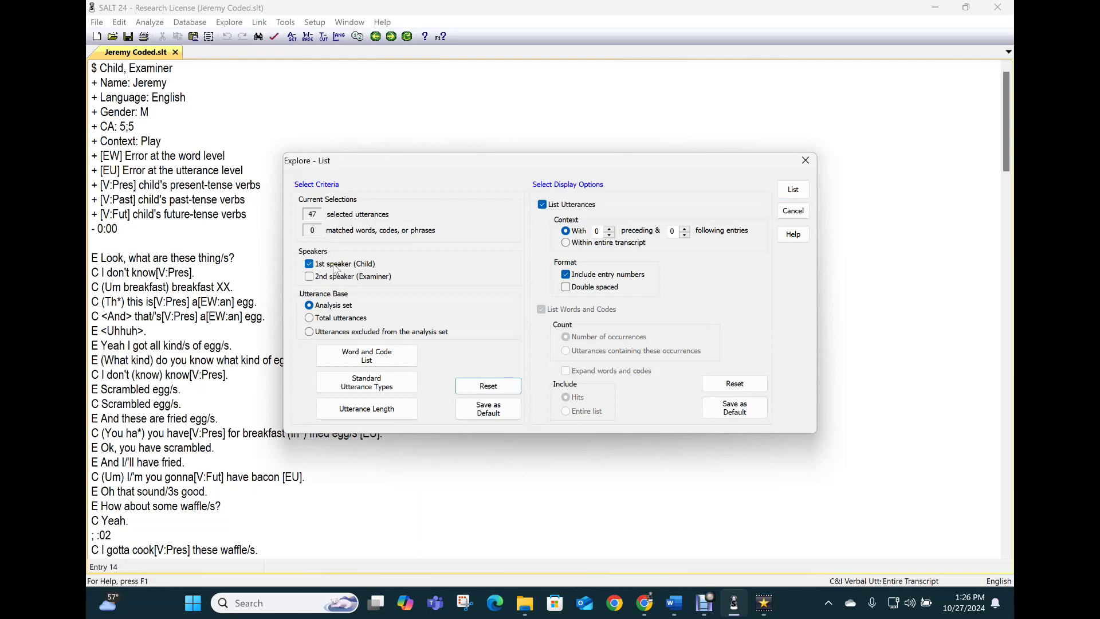
# - Select utterances with mazes as the standard utterance type and list the child's matching utterances
pyautogui.click(356, 388)
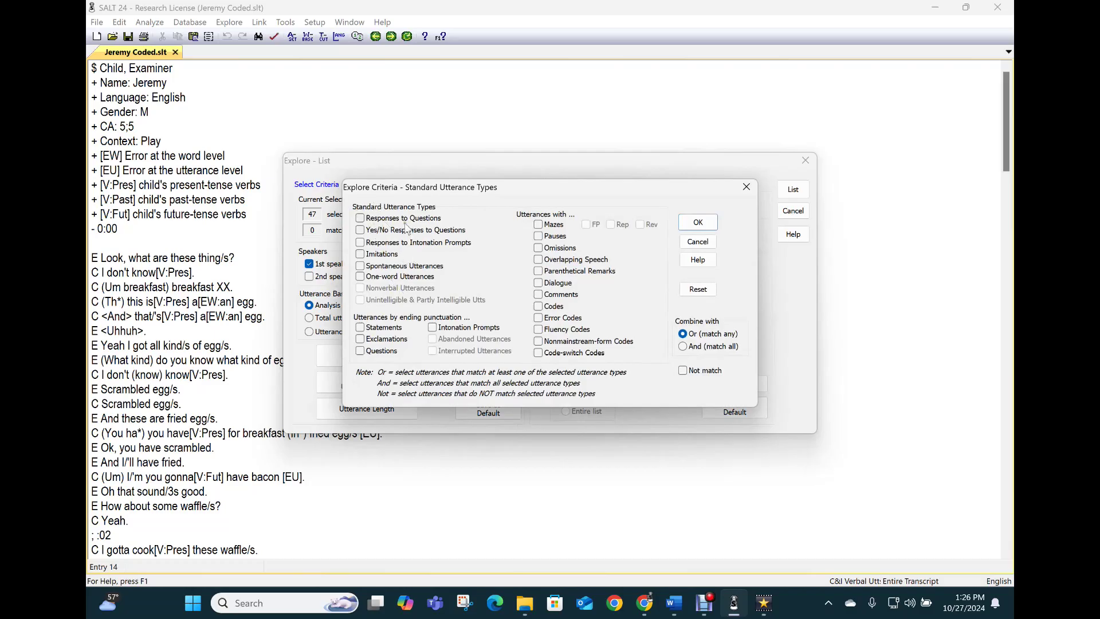
pyautogui.click(360, 255)
pyautogui.click(538, 224)
pyautogui.click(697, 222)
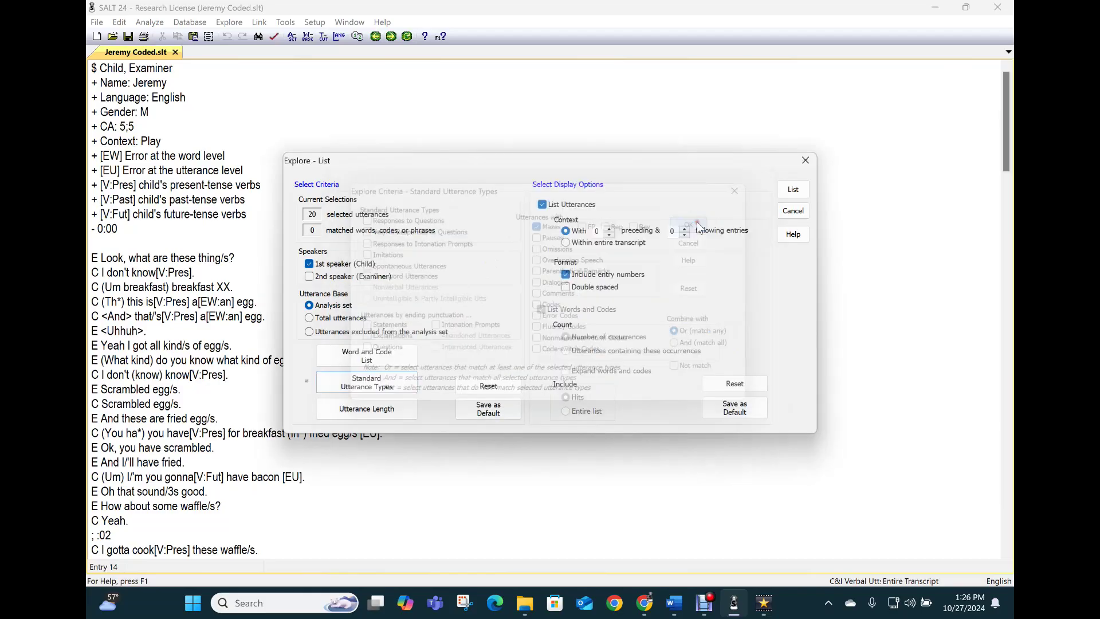
pyautogui.click(793, 189)
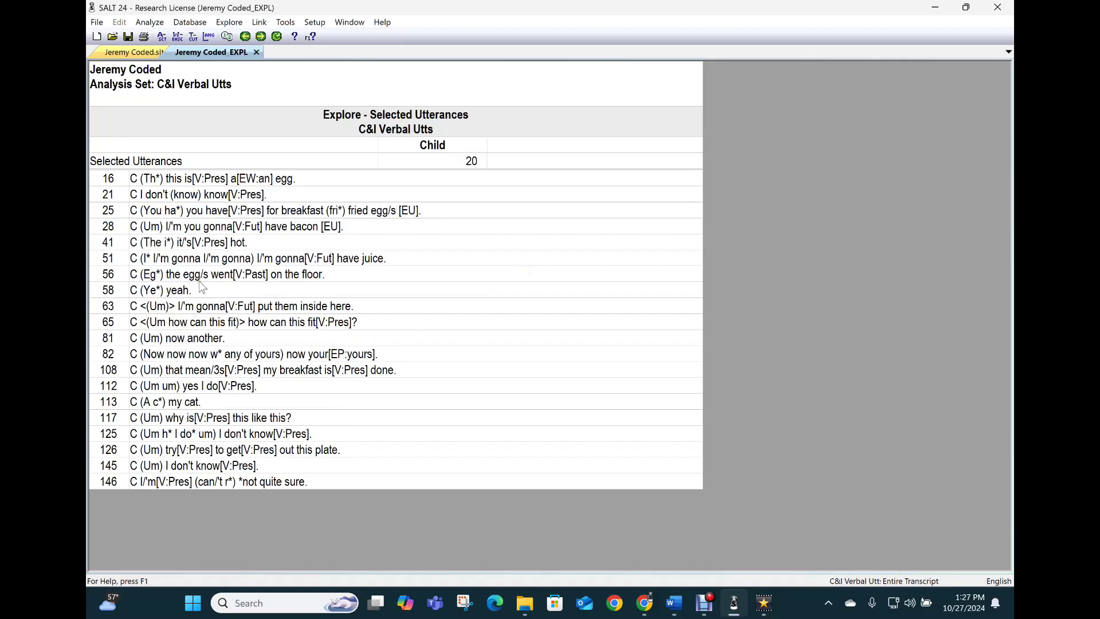
# - Change the standard utterance type from mazes to error codes and list the child's matching utterances
pyautogui.click(277, 36)
pyautogui.click(343, 387)
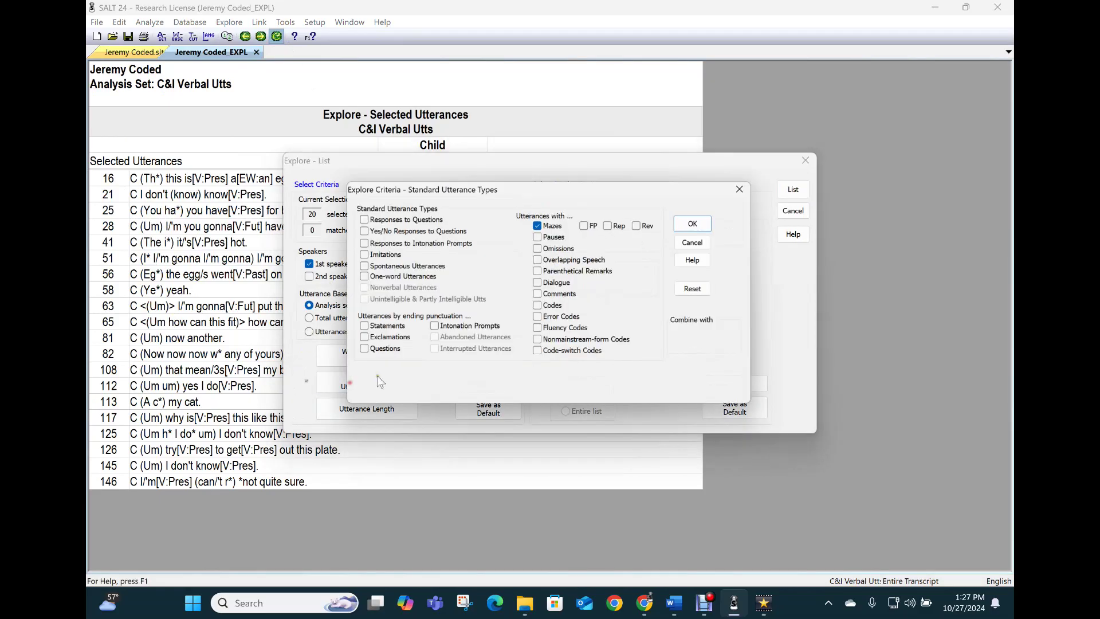
pyautogui.click(538, 225)
pyautogui.click(539, 225)
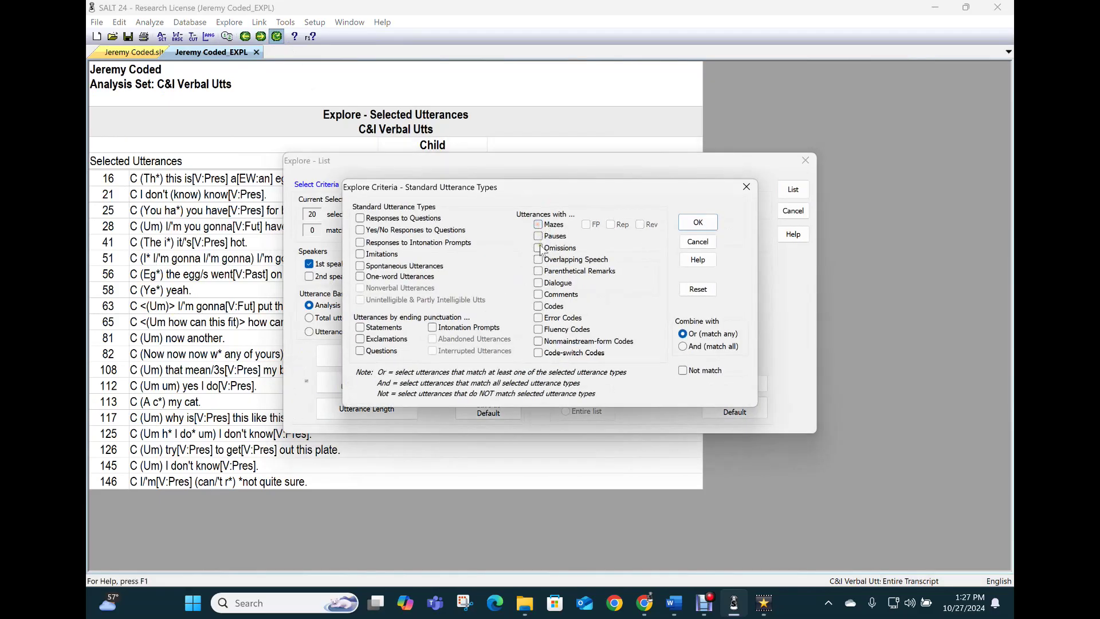
pyautogui.click(539, 318)
pyautogui.click(698, 223)
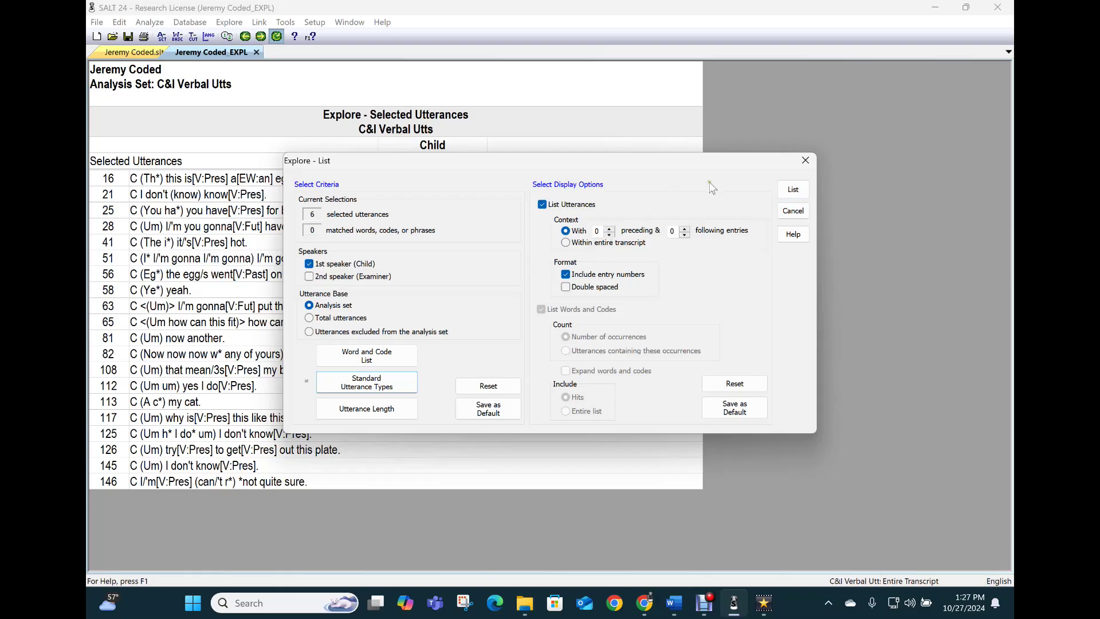
pyautogui.click(790, 194)
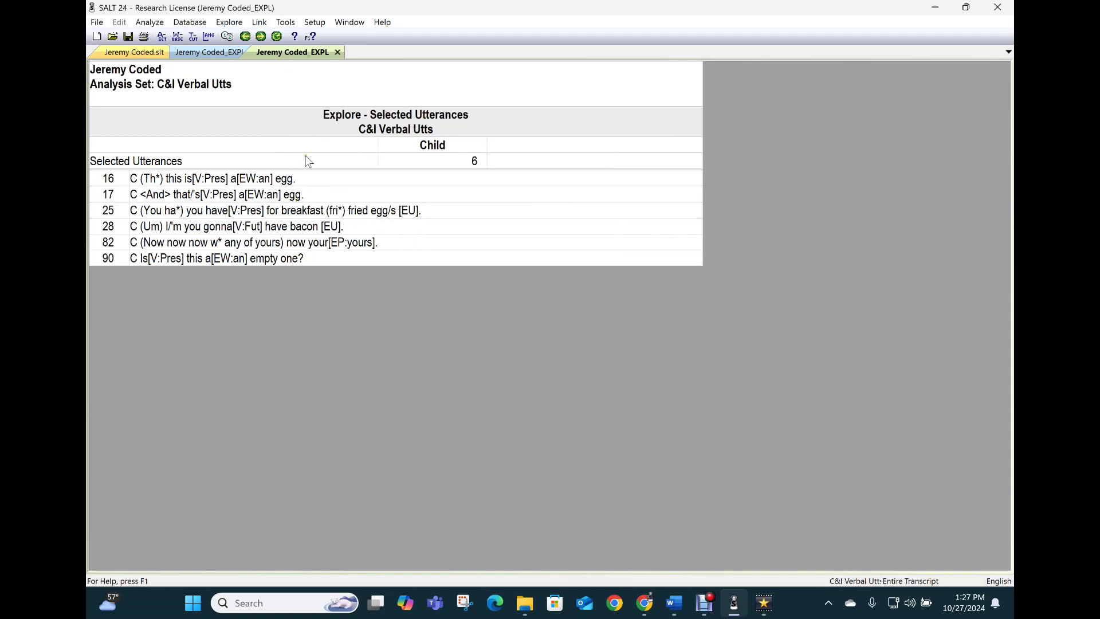
# - Find the child's utterances with error codes within the transcript, step through the first four matches, and close the results
pyautogui.click(231, 23)
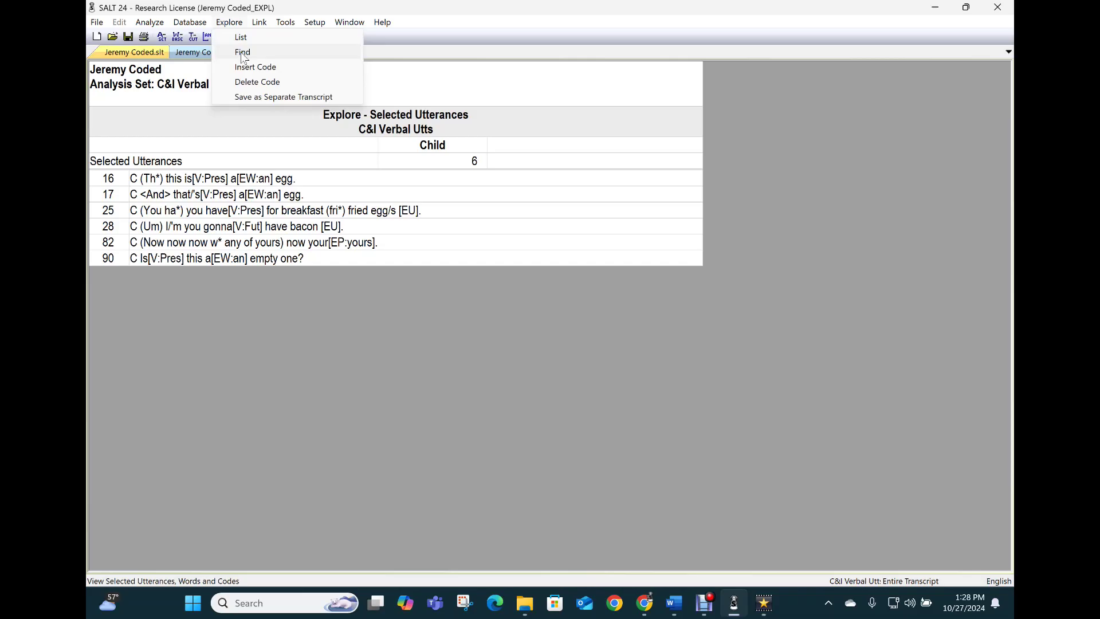
pyautogui.click(242, 53)
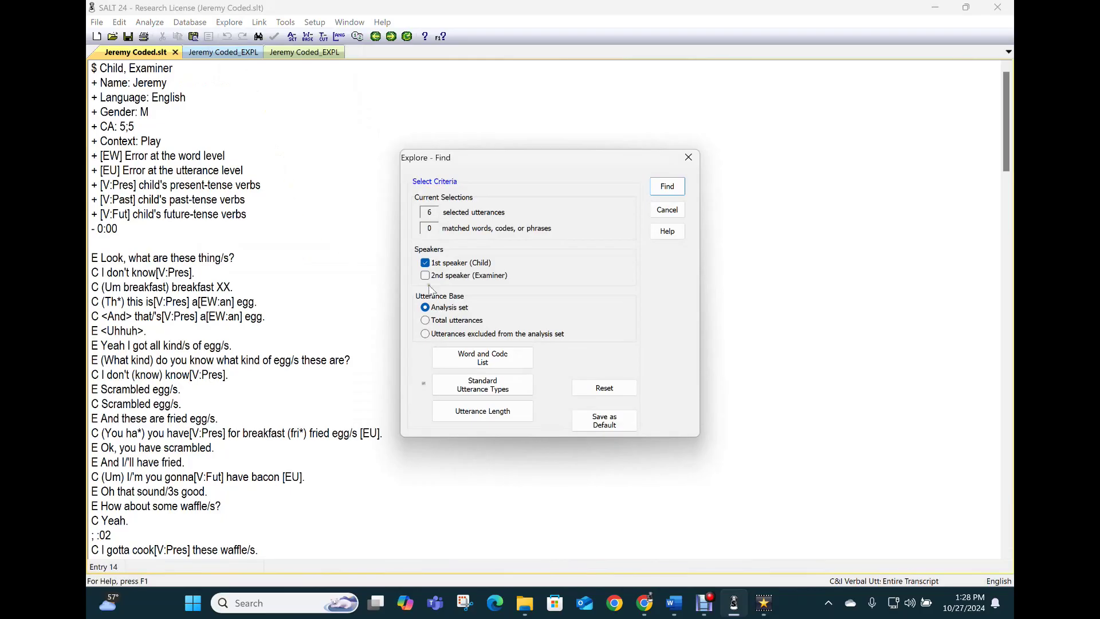
pyautogui.click(673, 189)
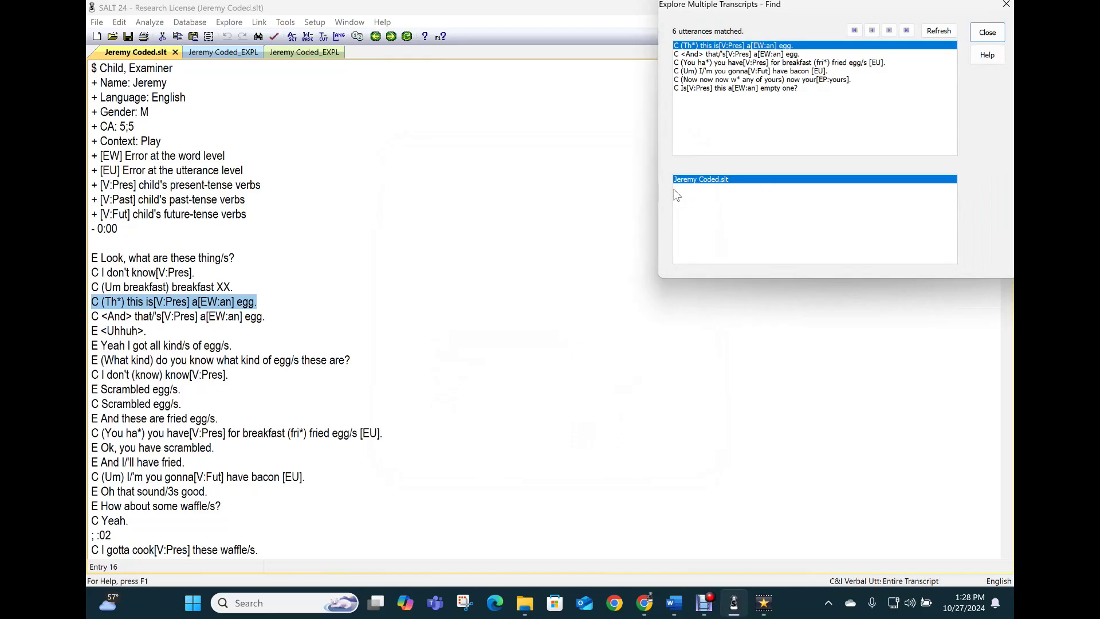
pyautogui.press('Tab')
pyautogui.click(889, 30)
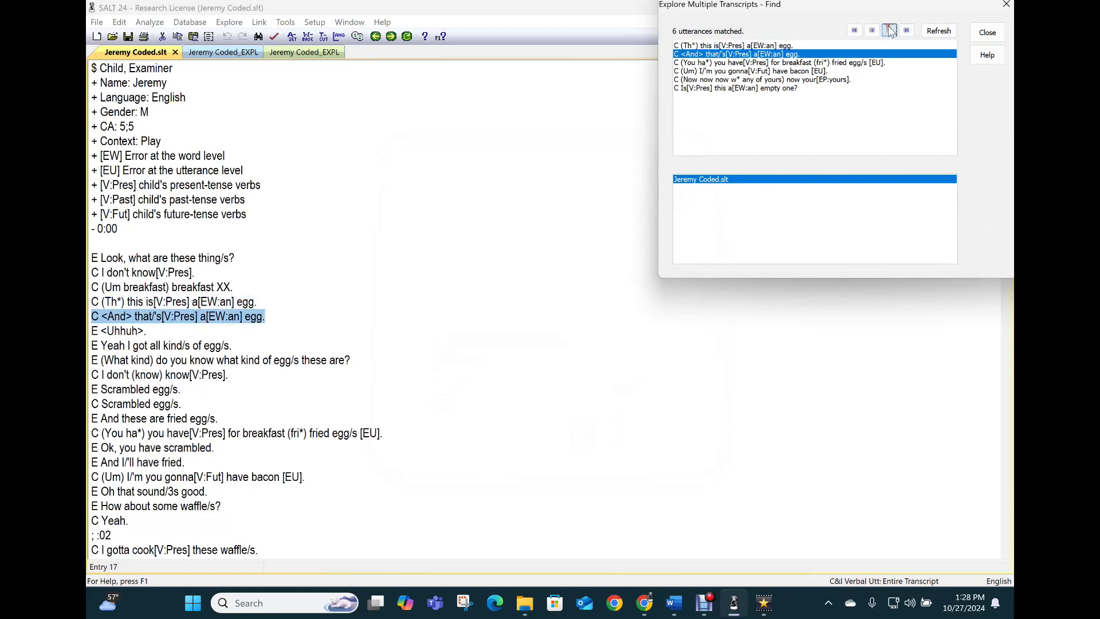
pyautogui.click(888, 31)
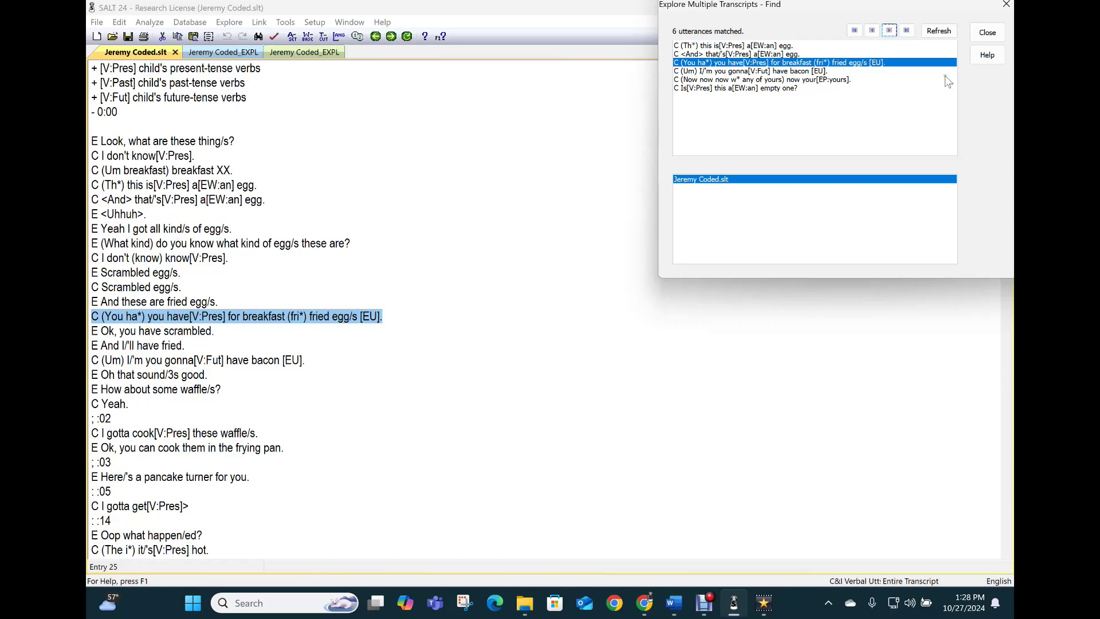
pyautogui.click(889, 32)
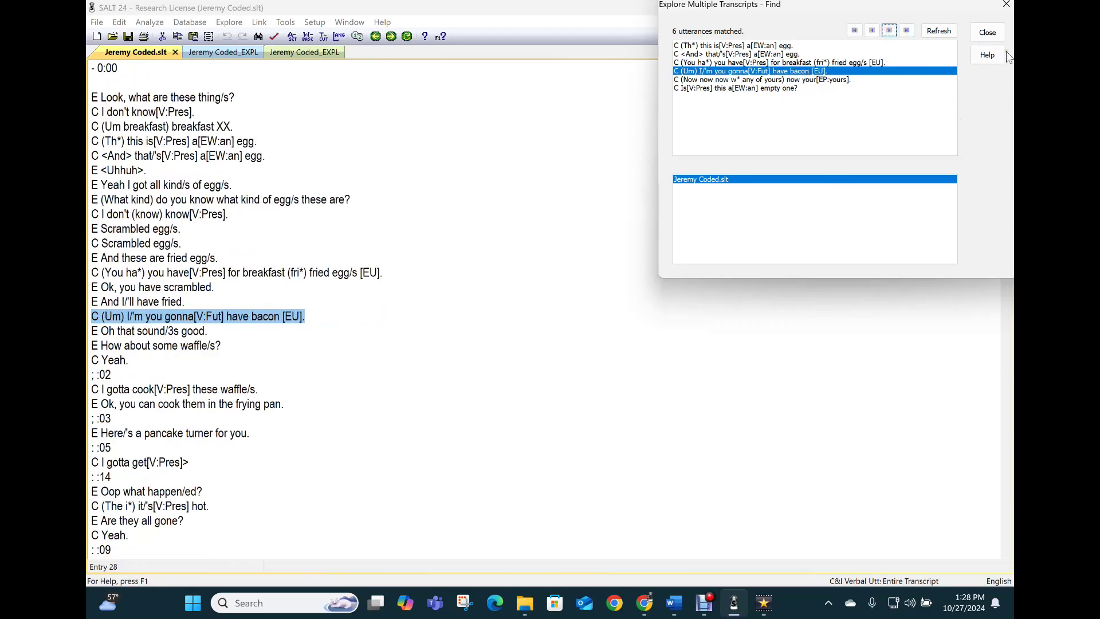
pyautogui.click(987, 32)
pyautogui.click(596, 430)
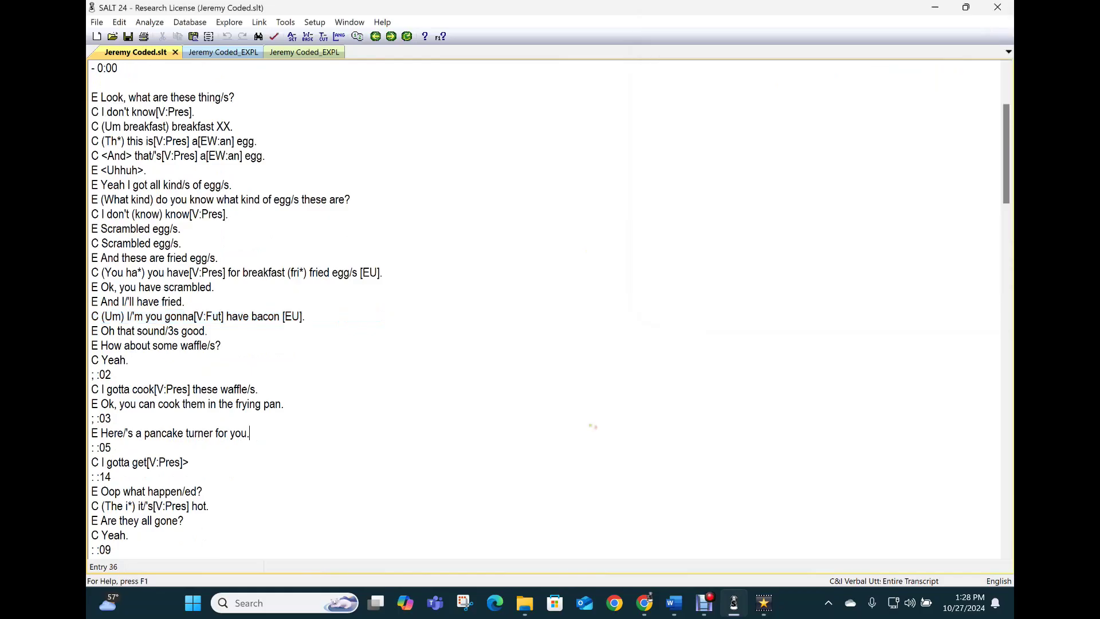
# - Open the standard utterance types criteria for the Explore list
pyautogui.click(229, 22)
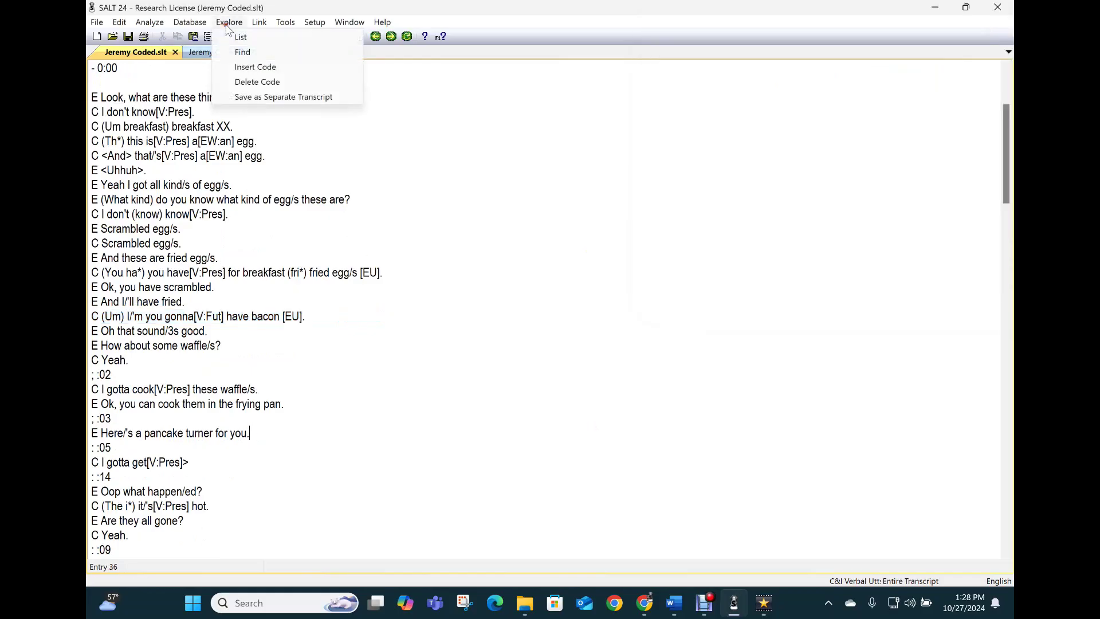
pyautogui.click(236, 38)
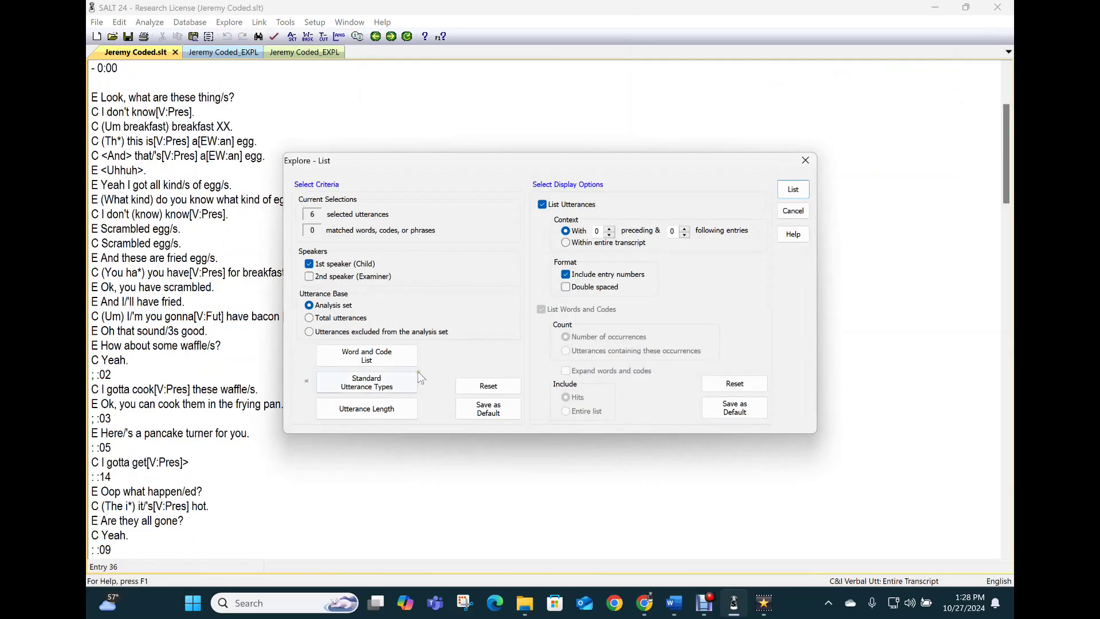
pyautogui.click(372, 383)
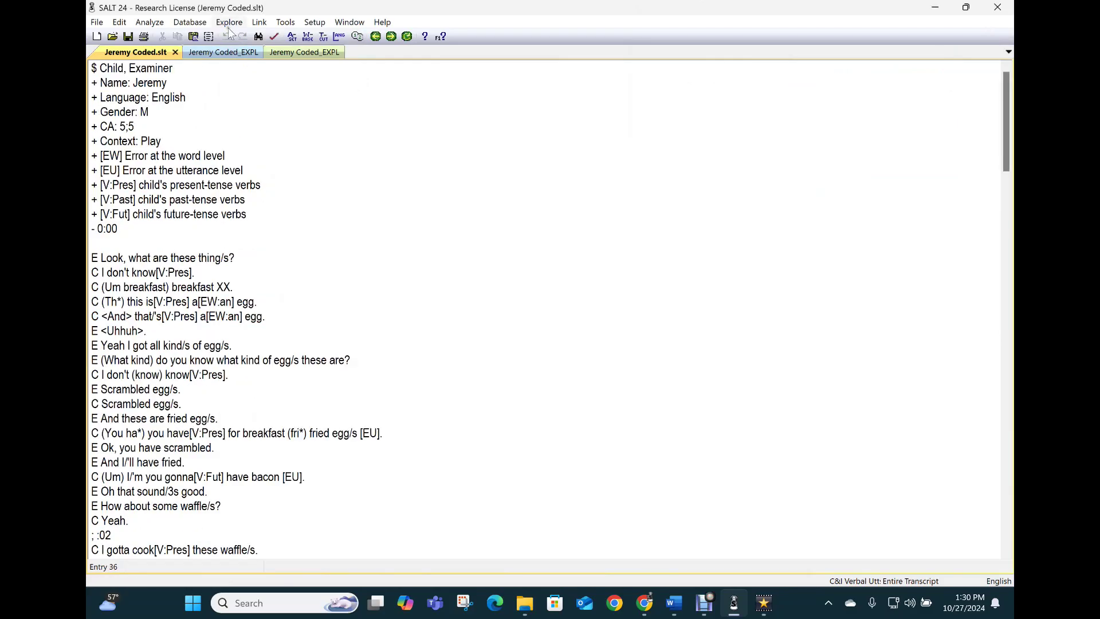
# - Reset the Explore list criteria and title a new word and code list VERBS
pyautogui.click(229, 22)
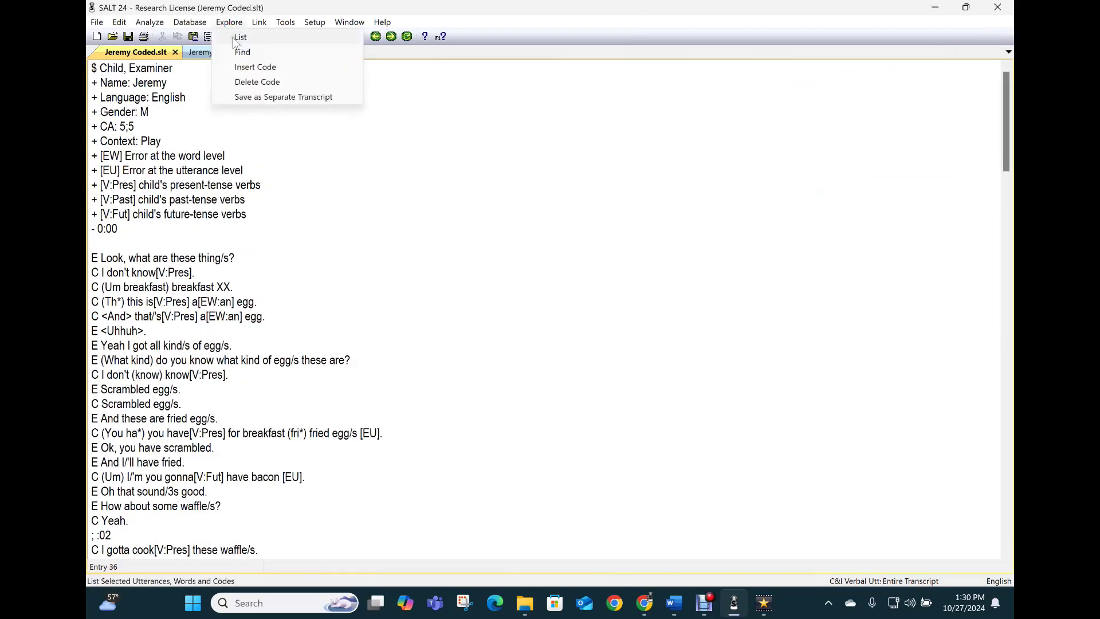
pyautogui.click(239, 36)
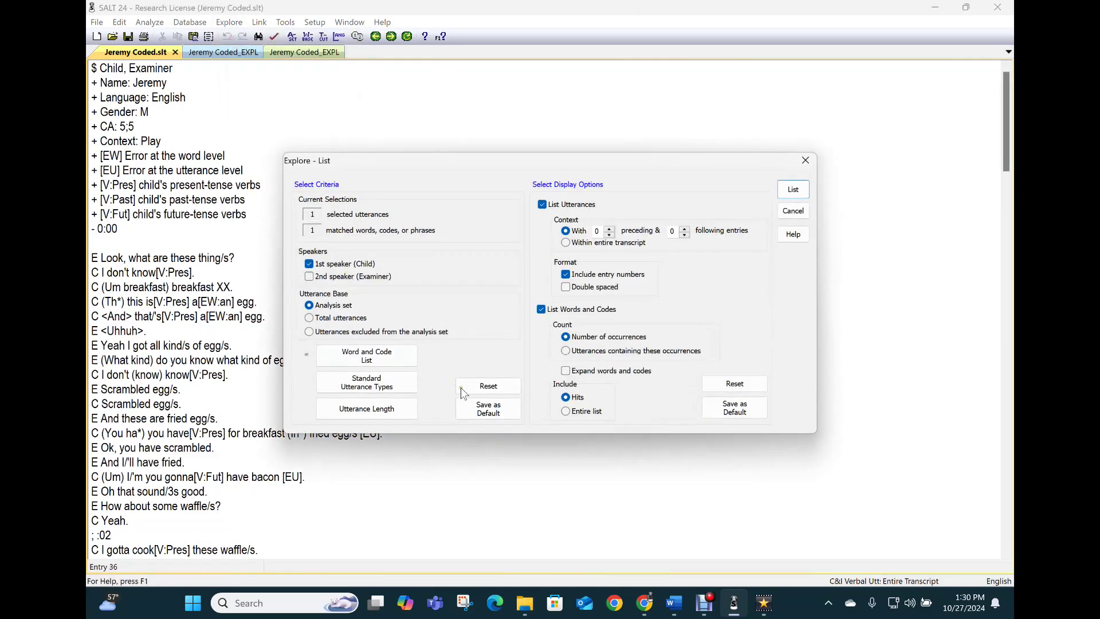
pyautogui.click(488, 386)
pyautogui.click(392, 362)
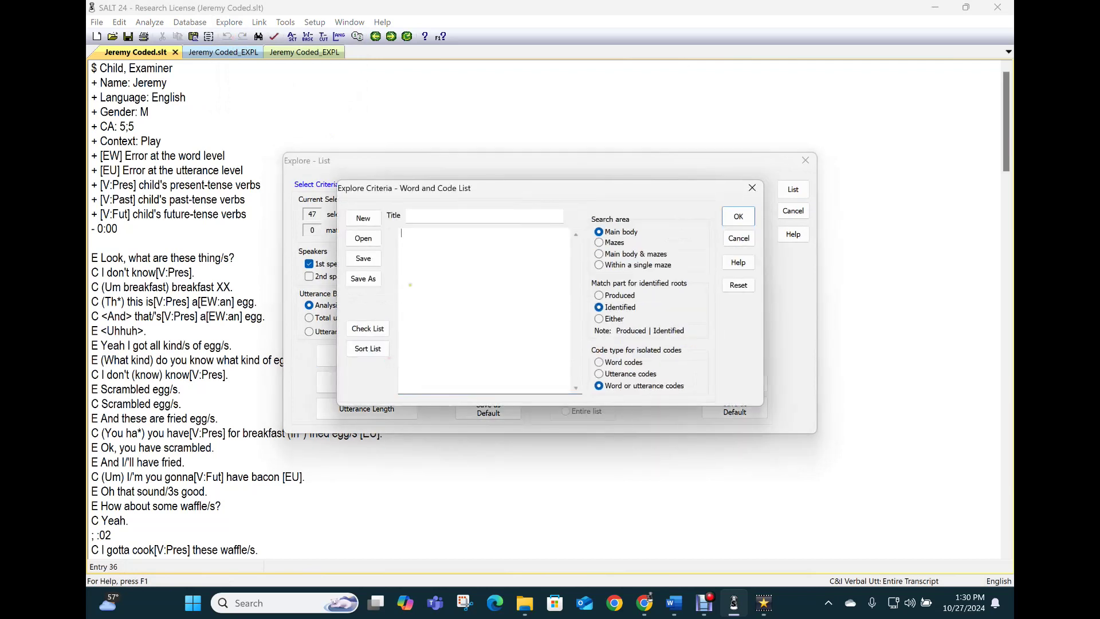
pyautogui.click(421, 214)
pyautogui.write('VERBS')
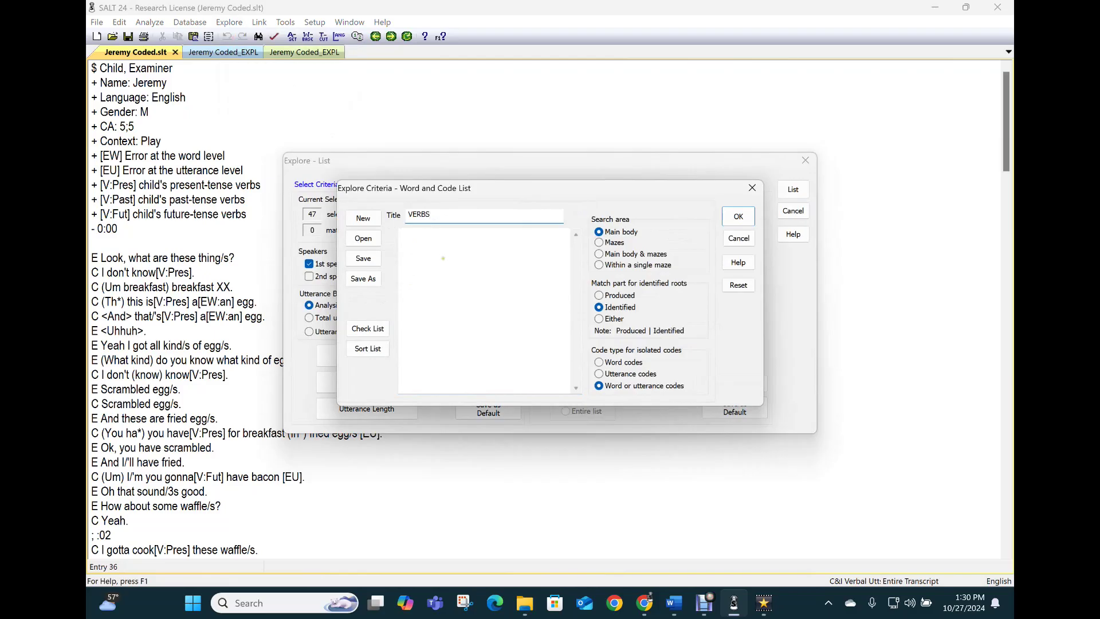
# - Enter the codes [V:fut], [V:past] and [V:pres] in the VERBS list and apply it as the search criteria
pyautogui.click(442, 258)
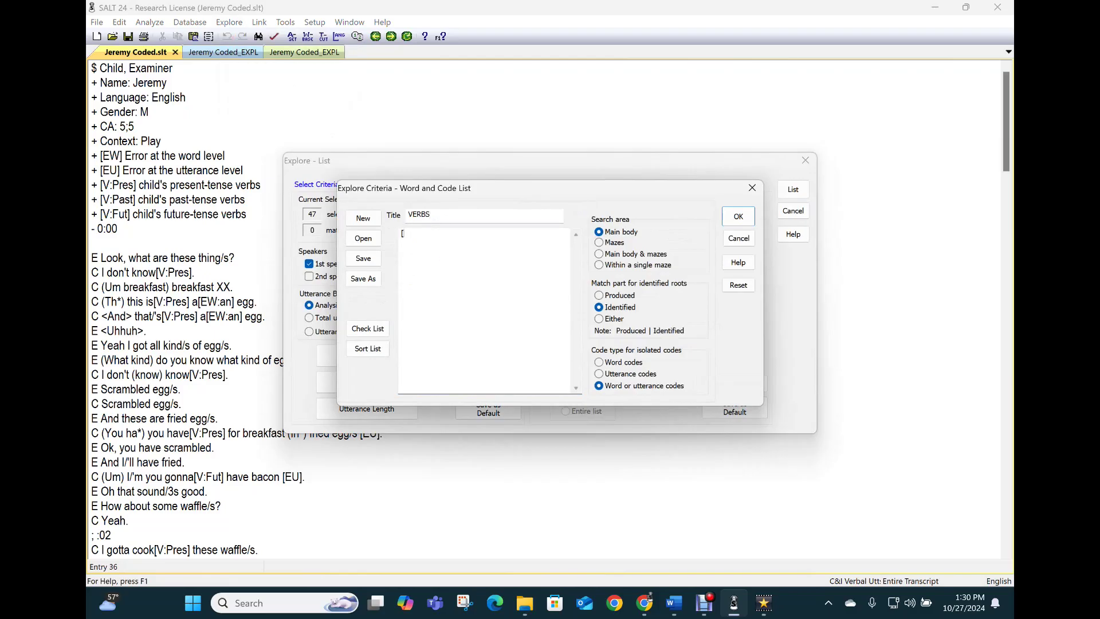
pyautogui.write('[V:rut')
pyautogui.press('BackSpace')
pyautogui.press('BackSpace')
pyautogui.press('BackSpace')
pyautogui.write('fut]')
pyautogui.press('Return')
pyautogui.write('[V:past] [V:pr')
pyautogui.click(738, 217)
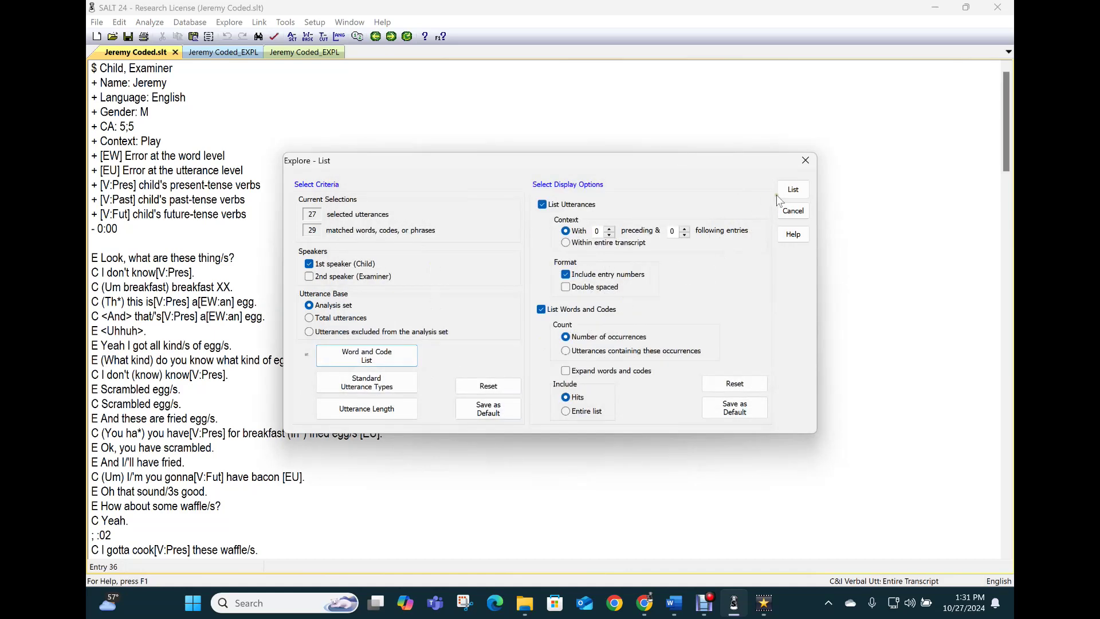
# - Generate the report of utterances matching the verb codes and review it down to the total frequency
pyautogui.click(793, 191)
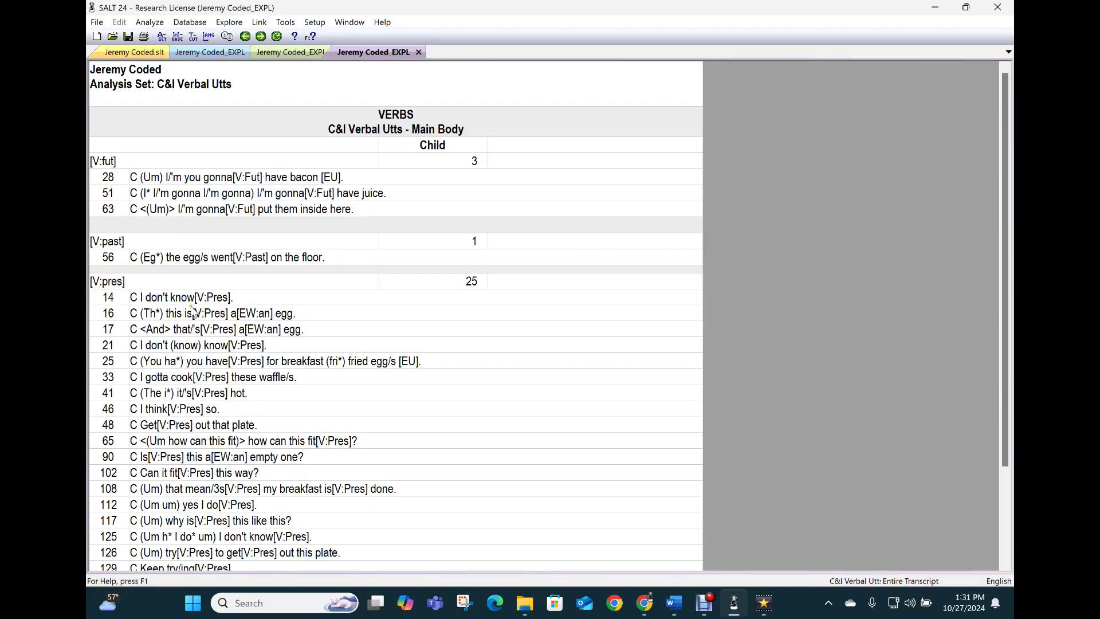
pyautogui.scroll(-3, 212, 321)
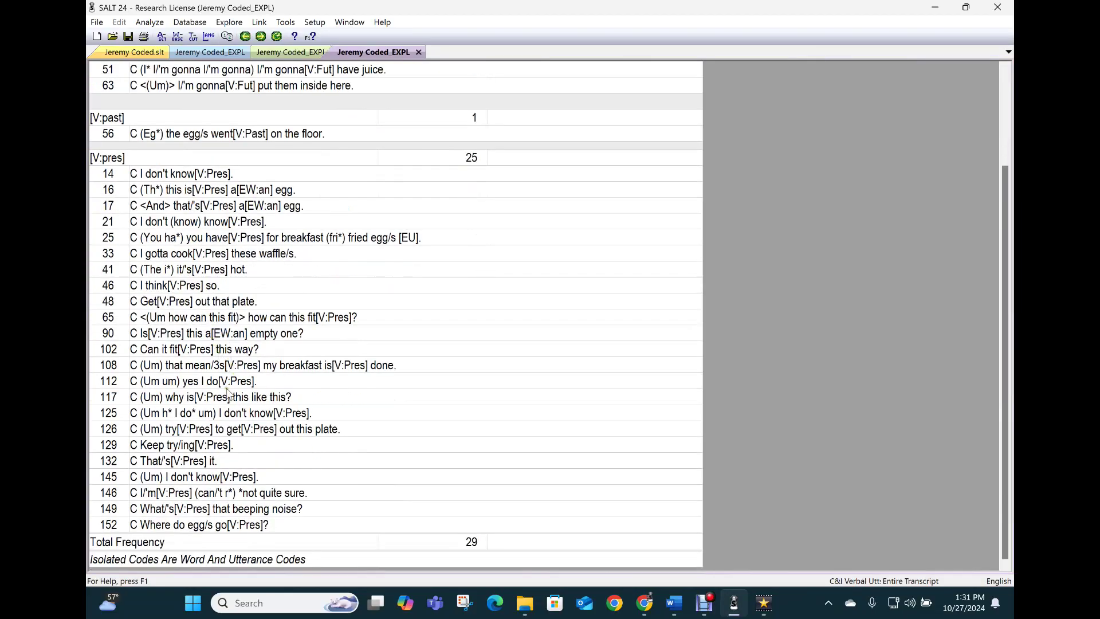
pyautogui.scroll(3, 229, 383)
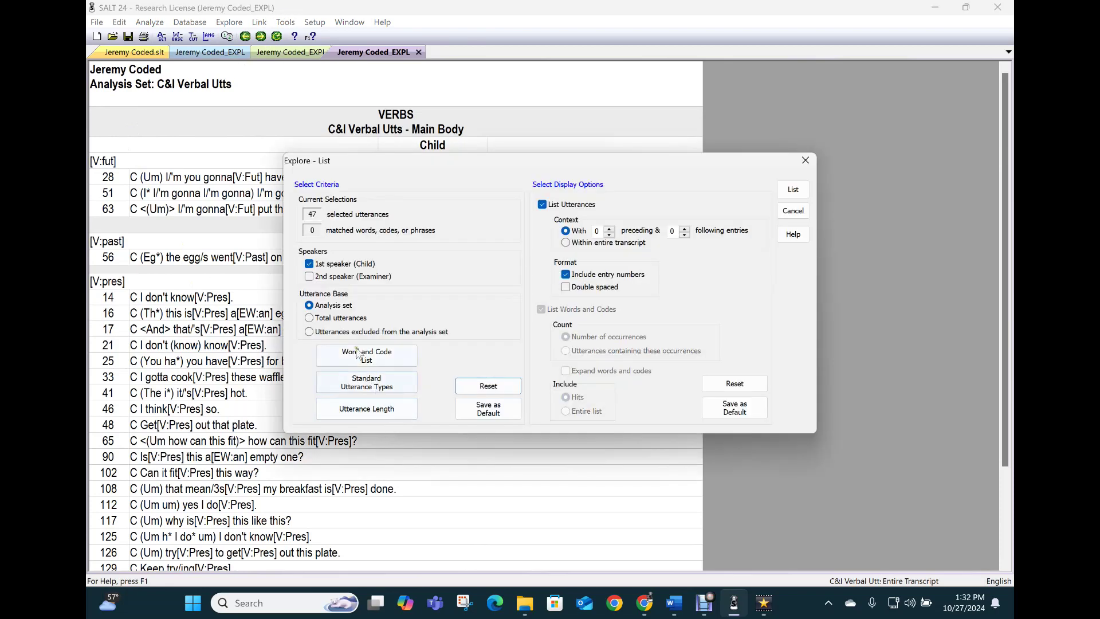
# - Load the sample word list Conjunctions.LST as the search criteria and list the child's matching utterances
pyautogui.click(357, 359)
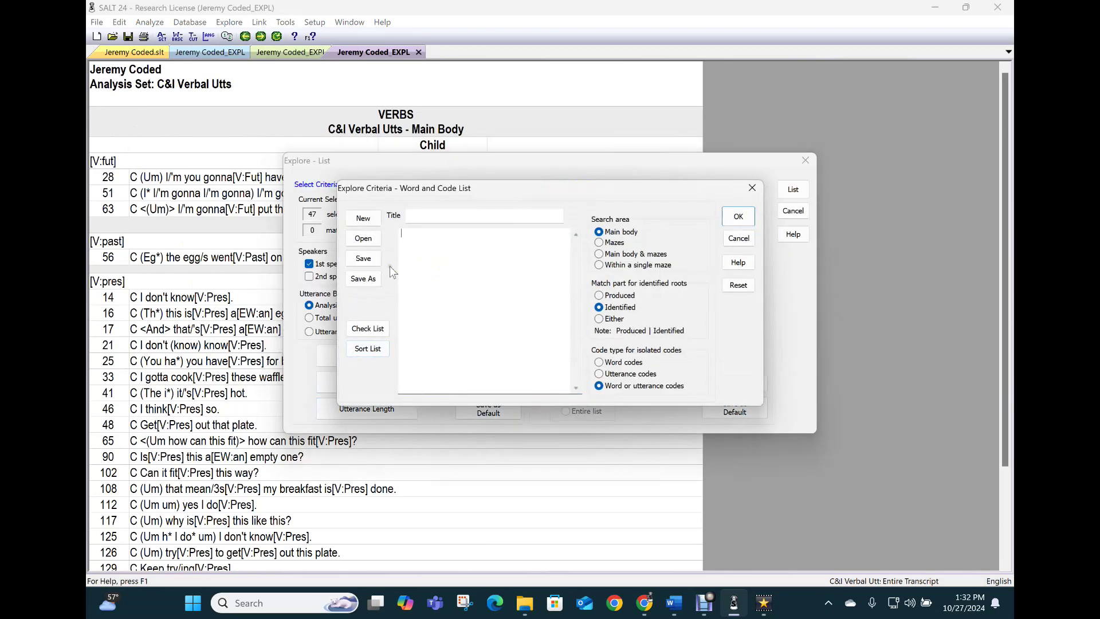
pyautogui.click(370, 241)
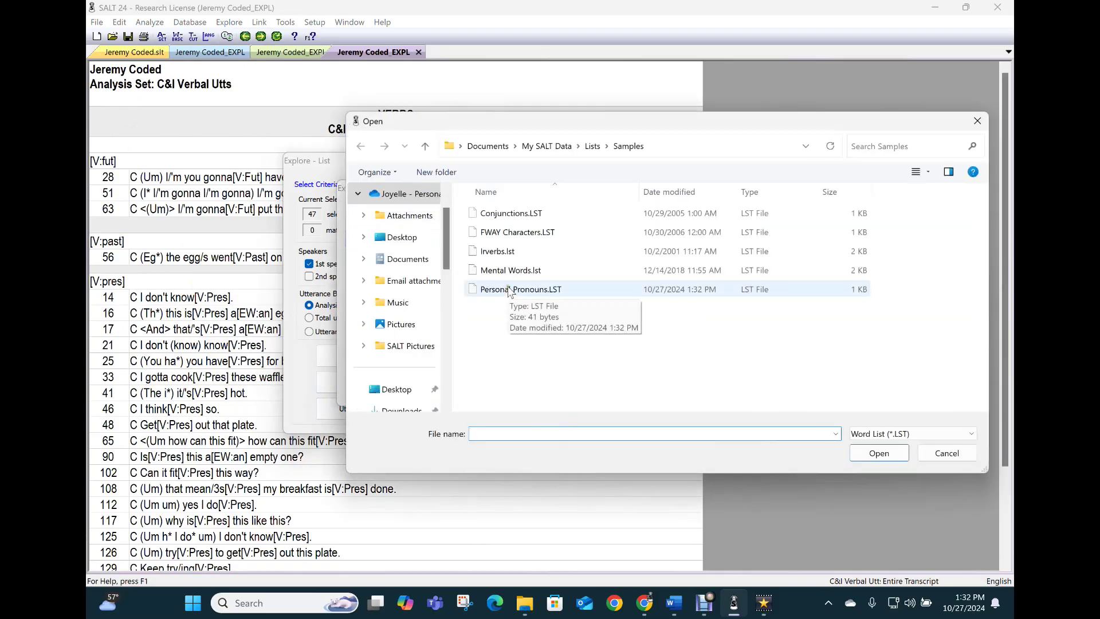
pyautogui.click(492, 214)
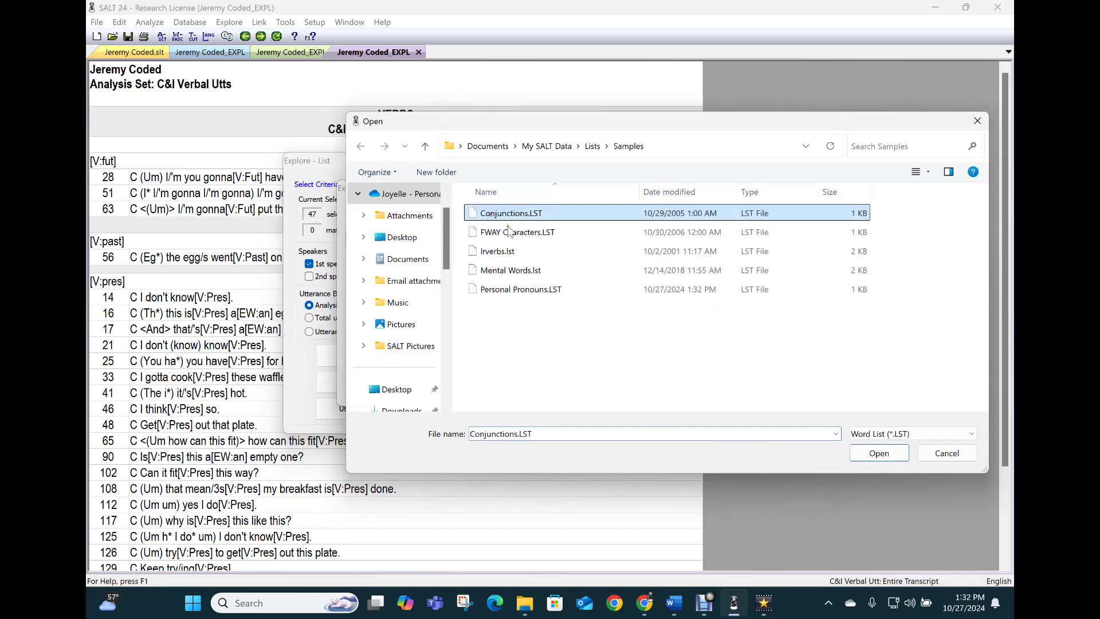
pyautogui.click(877, 453)
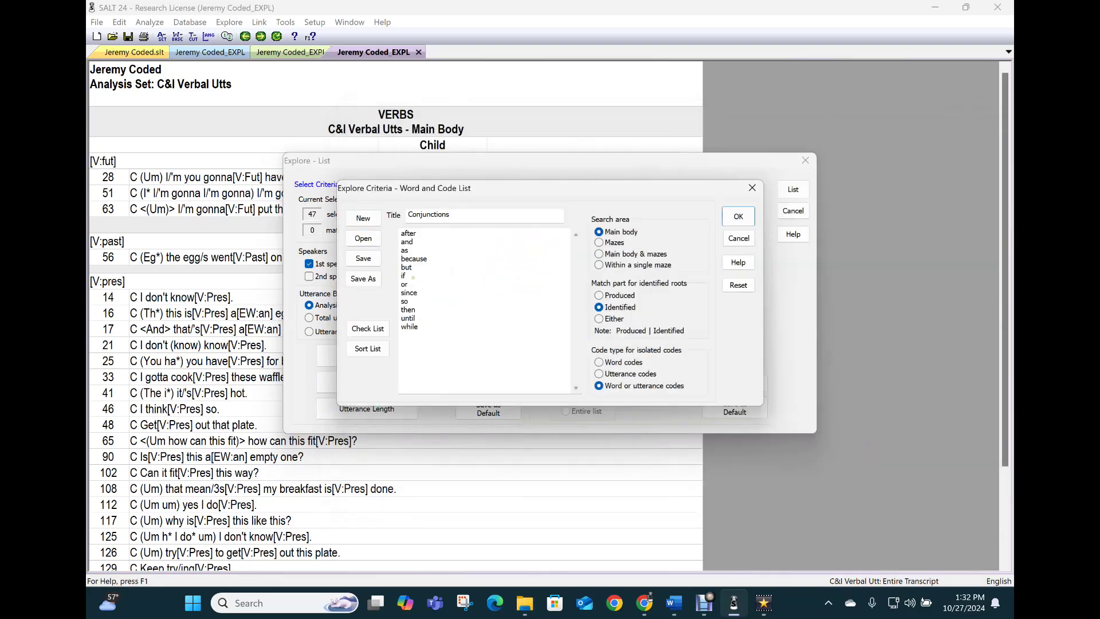
pyautogui.click(737, 217)
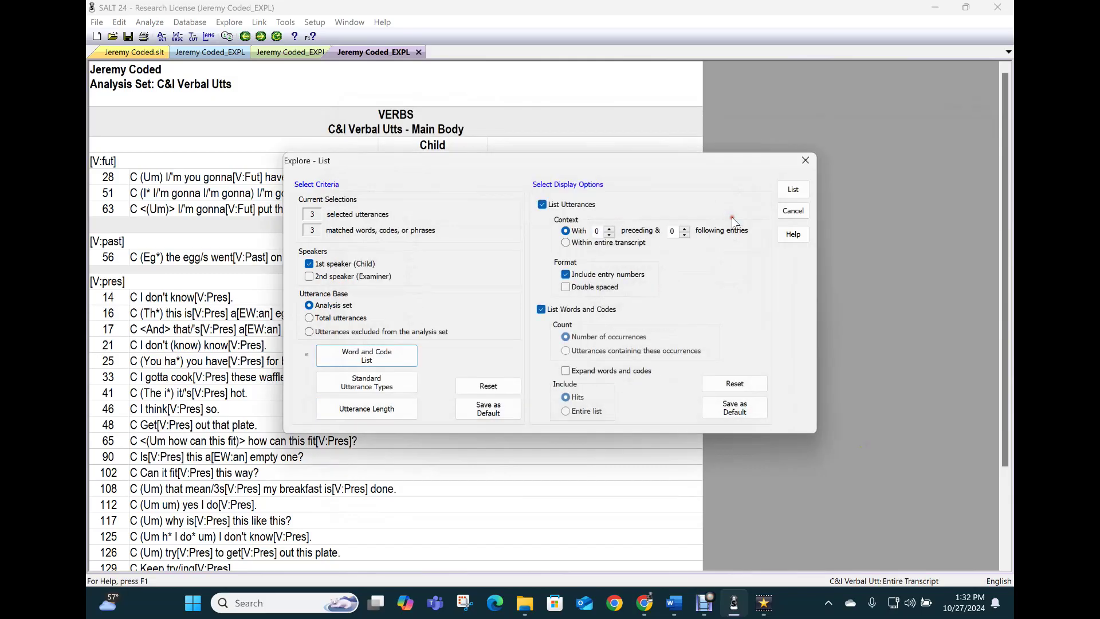
pyautogui.click(790, 191)
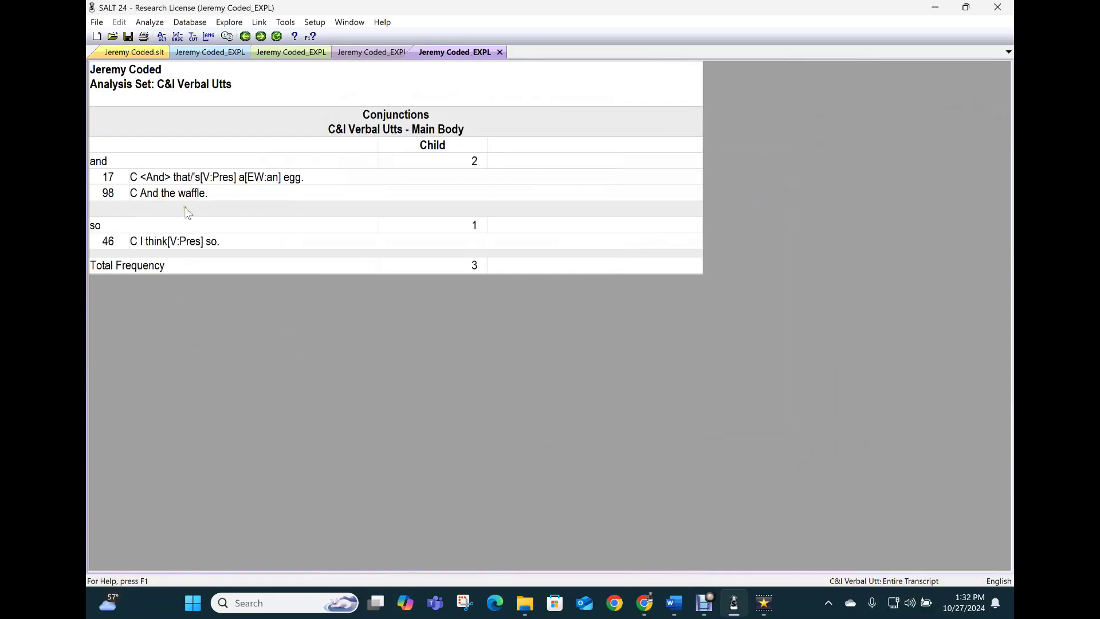
# - Close the Conjunctions report and reopen the Explore list settings
pyautogui.click(500, 52)
pyautogui.click(229, 22)
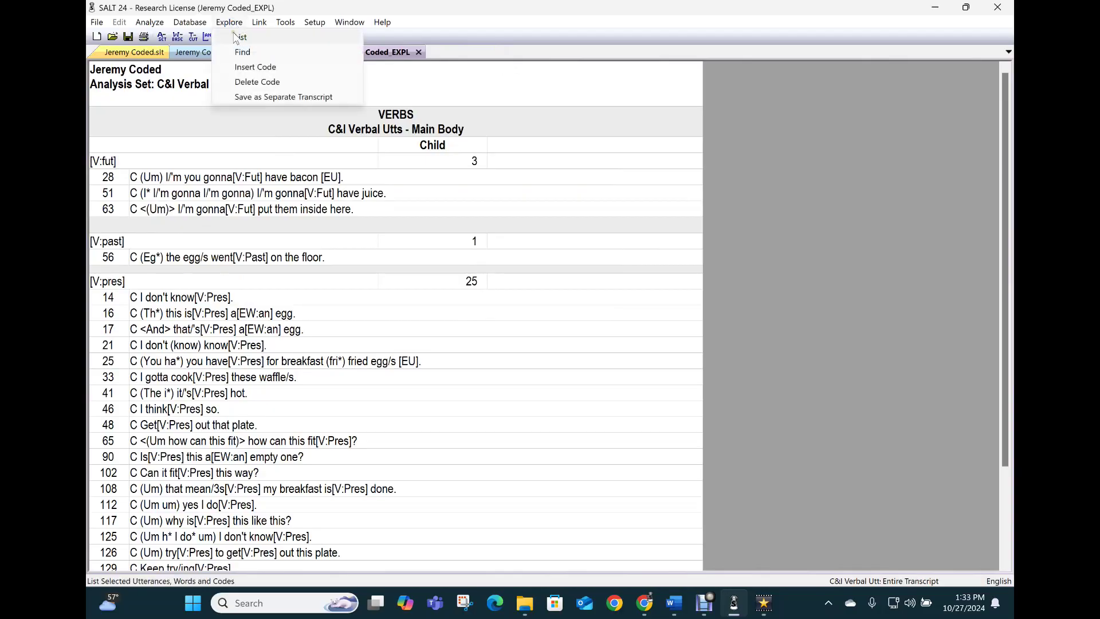
pyautogui.click(239, 38)
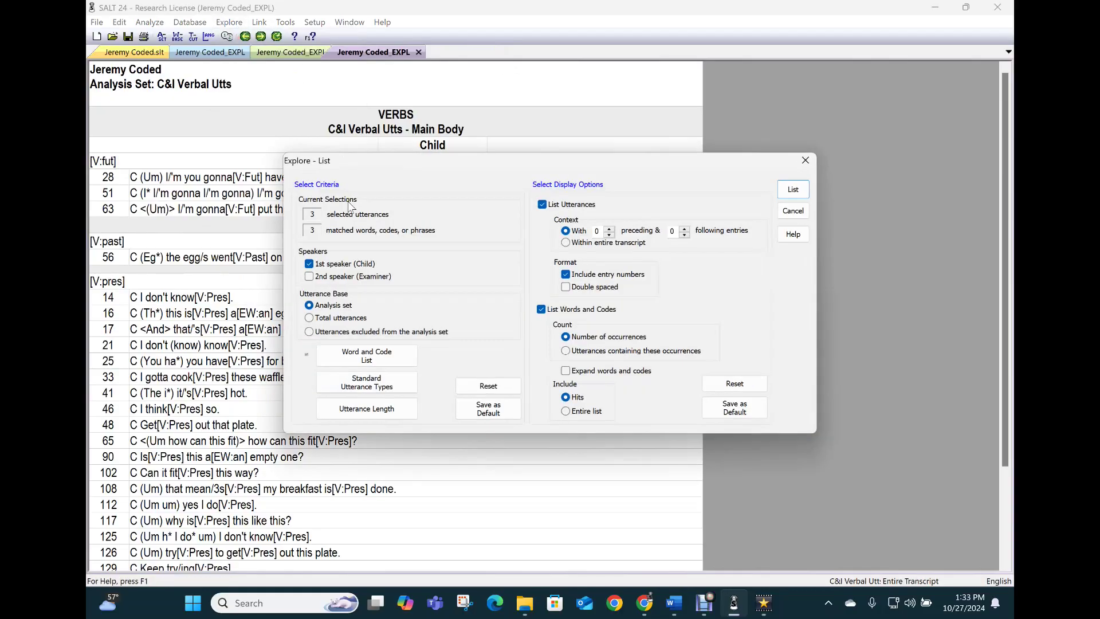